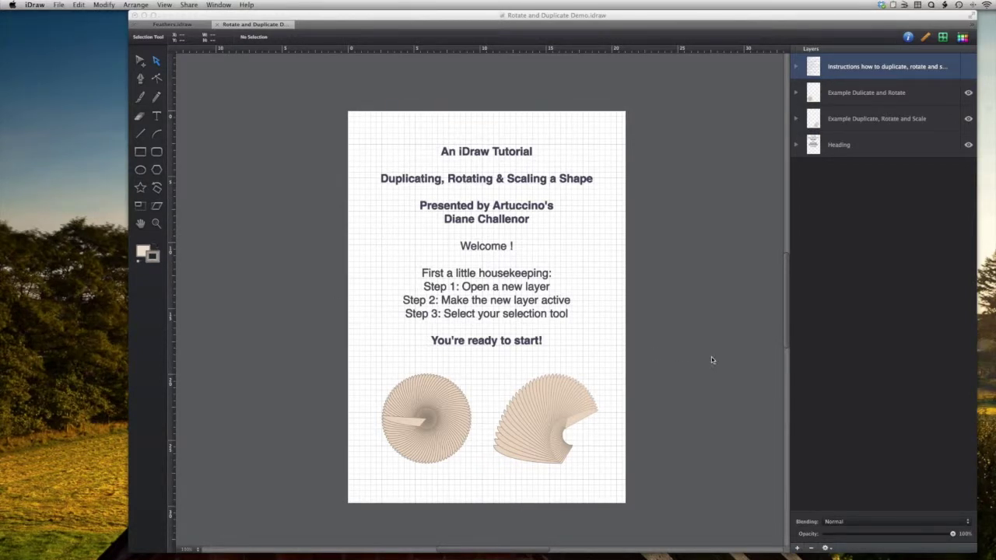
Add Layer 5, hide the Heading and both example layers, and show the Instructions layer.
{"action": "left_click", "coordinate": [797, 549]}
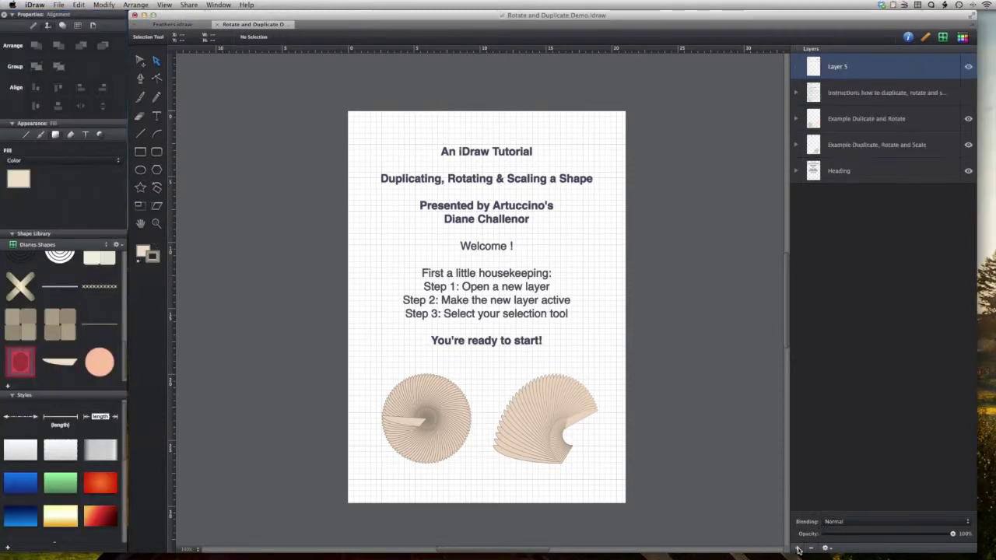
{"action": "double_click", "coordinate": [878, 70]}
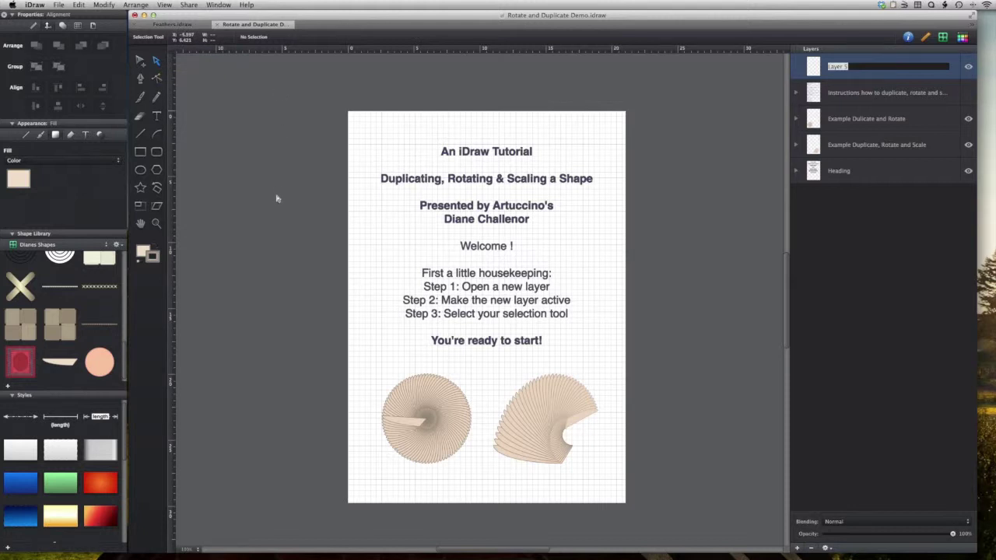
{"action": "left_click", "coordinate": [969, 171]}
{"action": "left_click", "coordinate": [969, 145]}
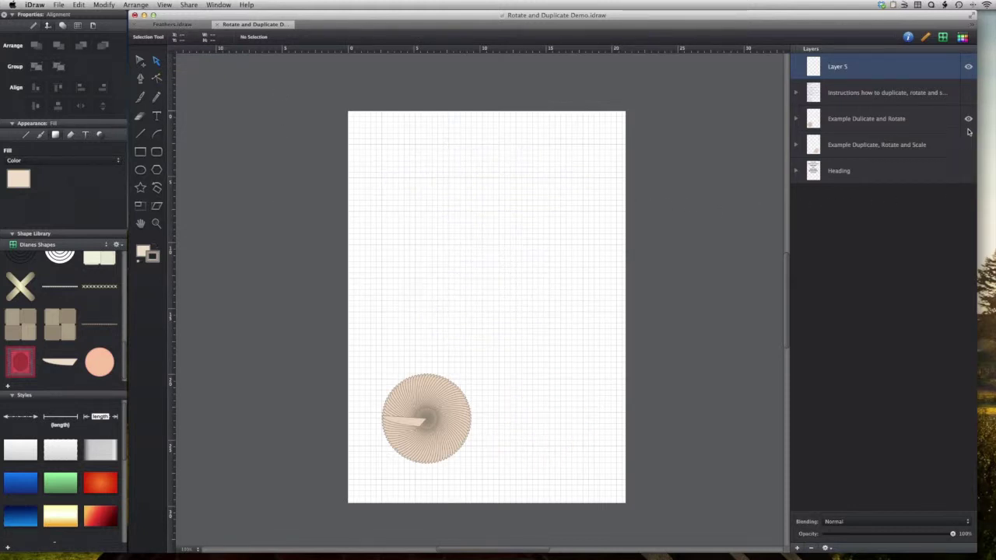
{"action": "left_click", "coordinate": [968, 118]}
{"action": "left_click", "coordinate": [969, 93]}
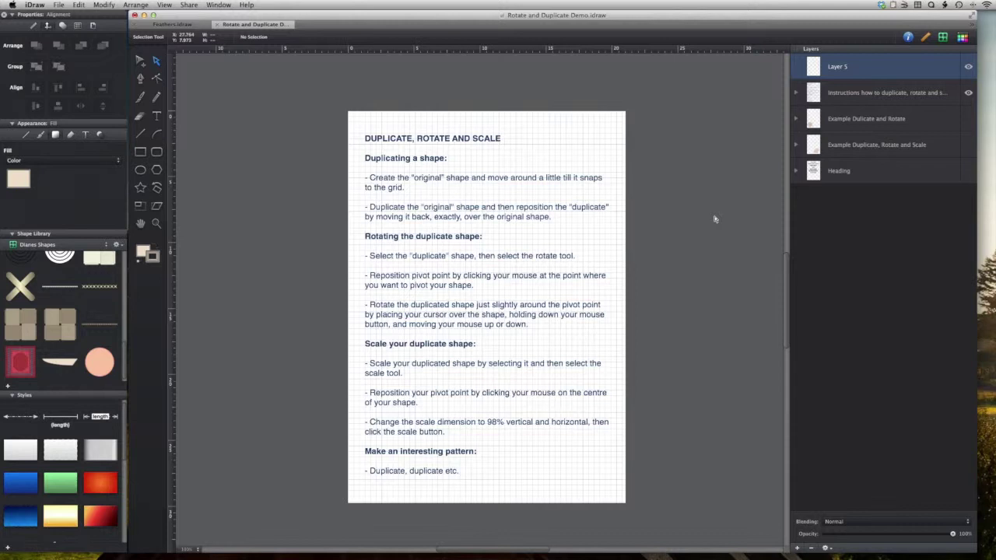
Hide the Instructions layer, keep the name Layer 5, and place the tan blade on the page.
{"action": "left_click", "coordinate": [967, 92]}
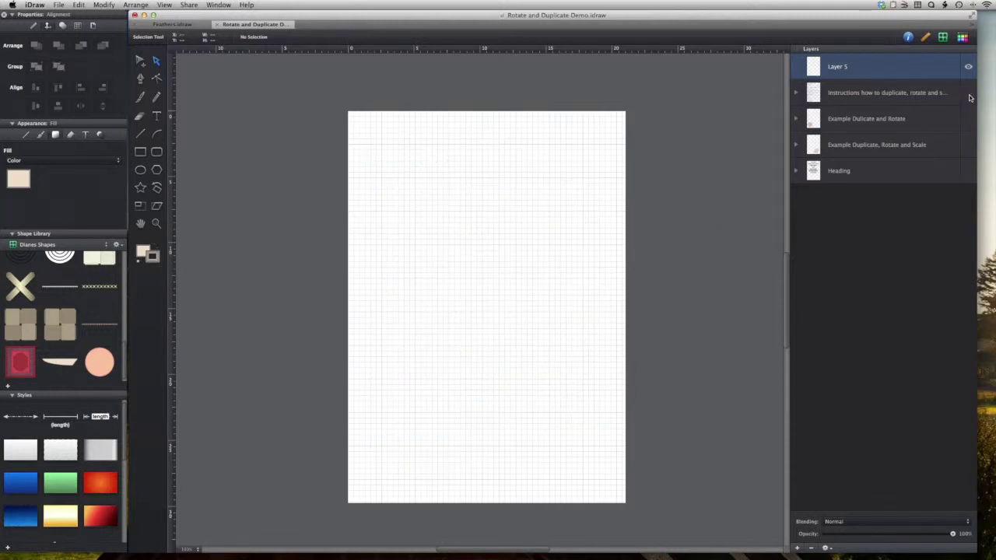
{"action": "double_click", "coordinate": [853, 68]}
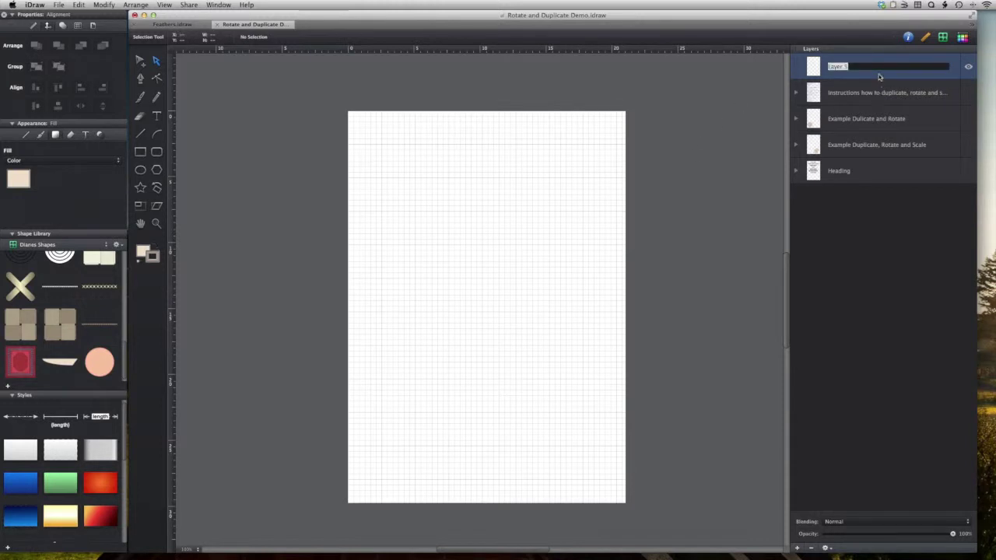
{"action": "key", "text": "Return"}
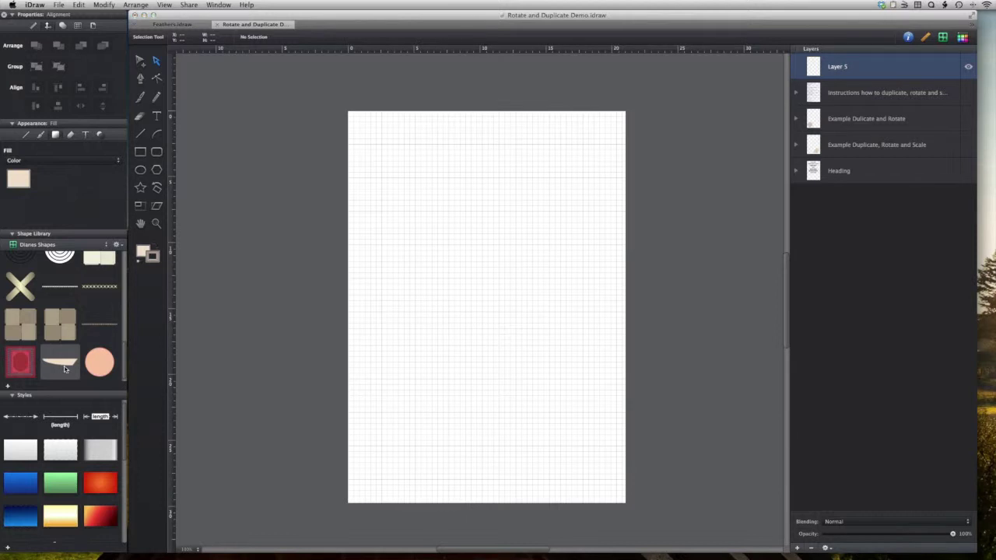
{"action": "left_click_drag", "start_coordinate": [55, 364], "coordinate": [449, 290]}
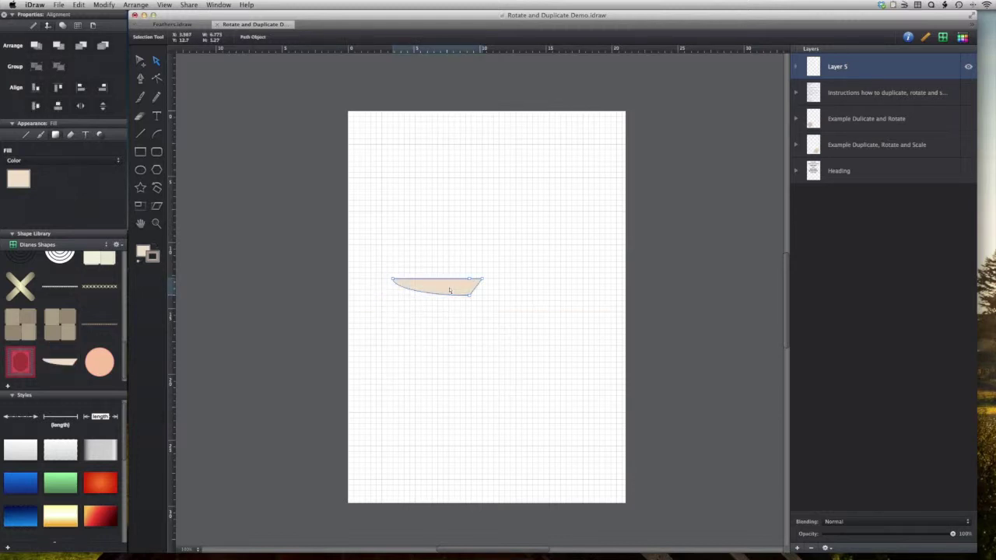
Duplicate the blade with Cmd+D and align the copy exactly over the original.
{"action": "left_click", "coordinate": [79, 5]}
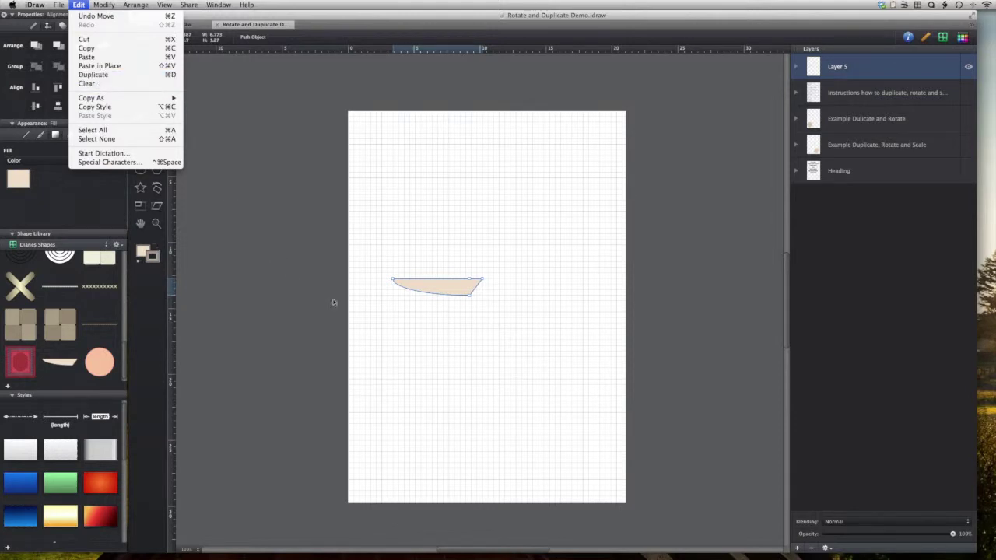
{"action": "left_click", "coordinate": [426, 286]}
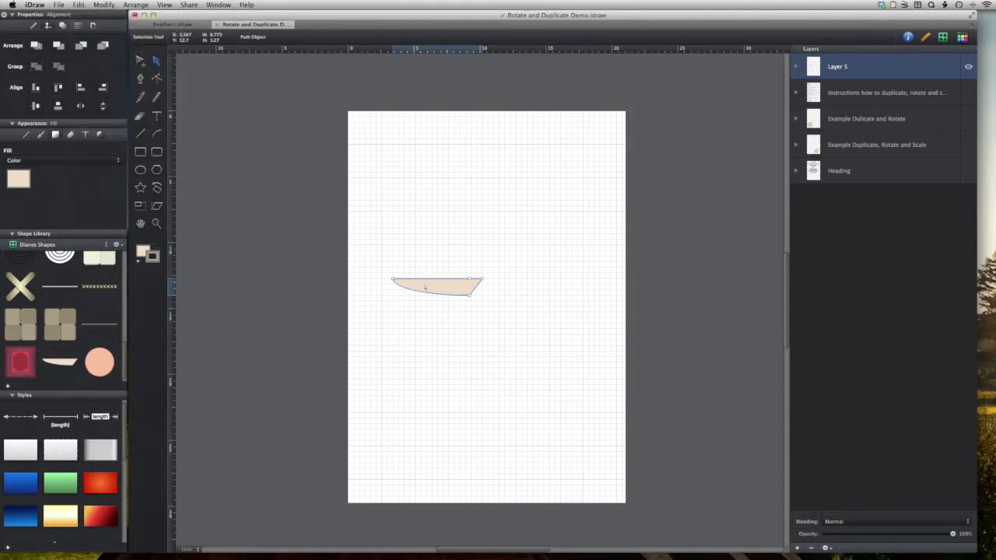
{"action": "key", "text": "super+d"}
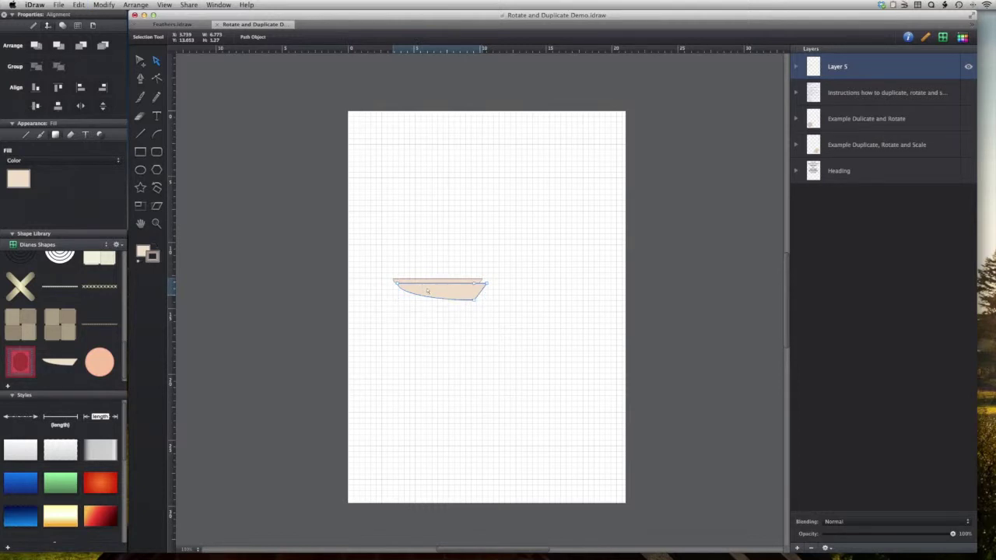
{"action": "left_click_drag", "start_coordinate": [436, 292], "coordinate": [434, 288]}
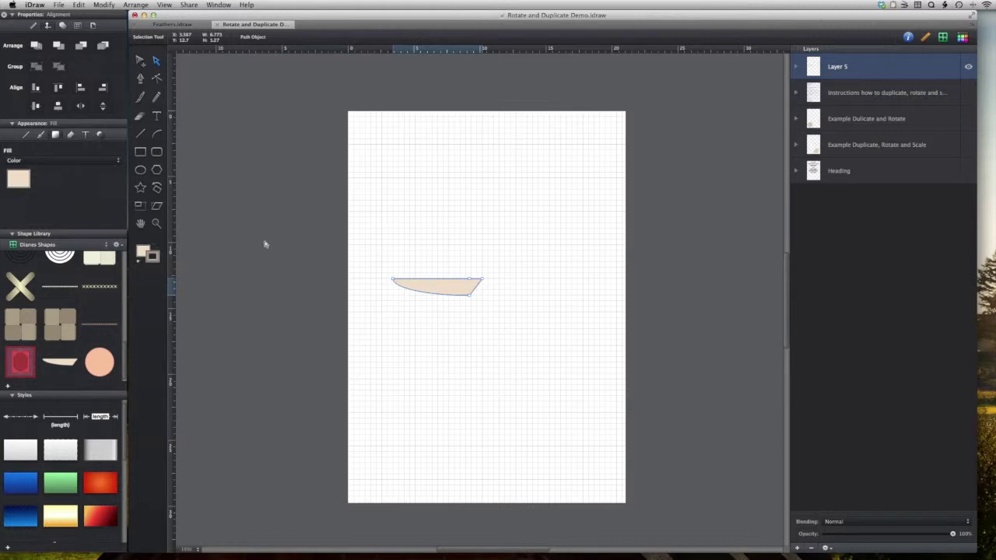
Rotate the blade copy -5° around the blade's right tip.
{"action": "left_click", "coordinate": [158, 190]}
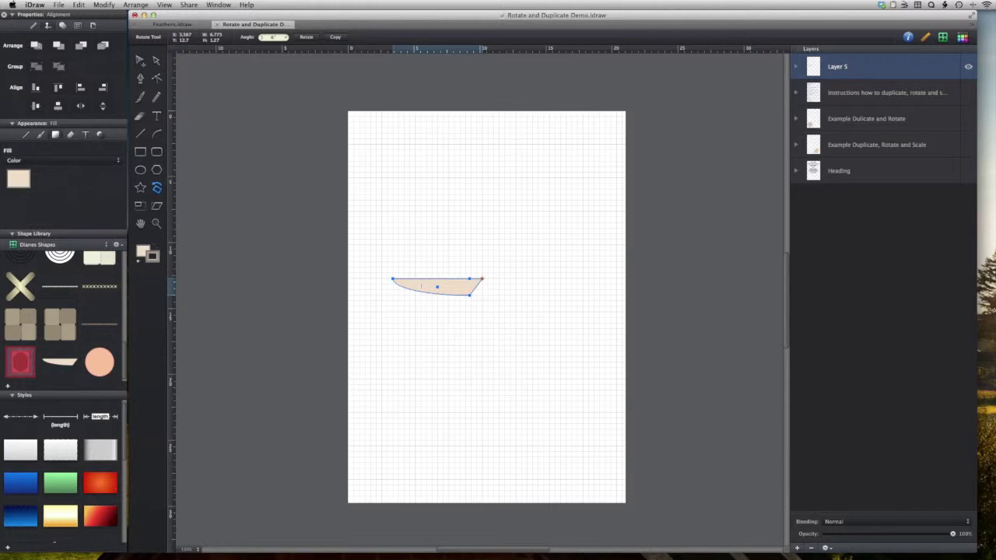
{"action": "left_click_drag", "start_coordinate": [421, 286], "coordinate": [440, 292]}
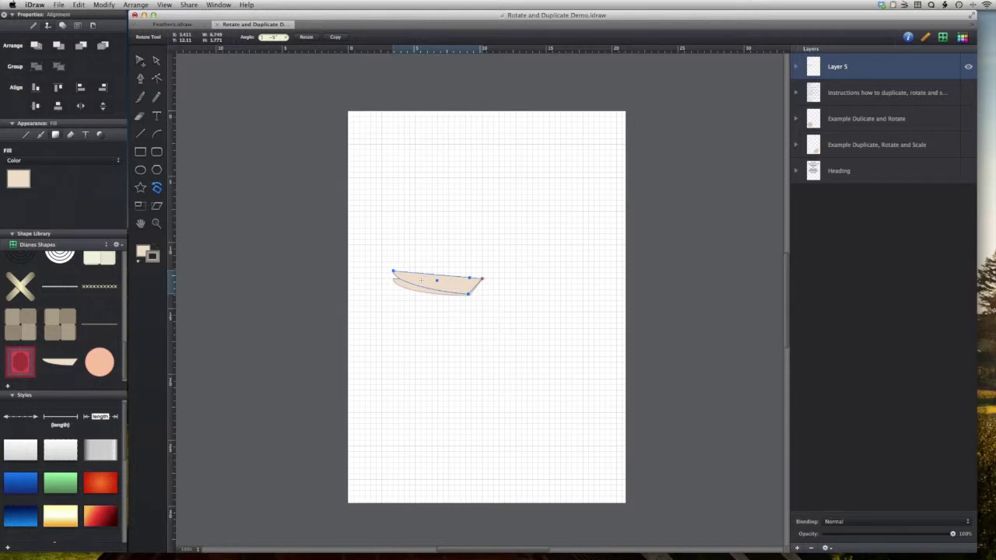
Repeat duplicate-and-rotate seven times with Cmd+D until the blades close into a full circle.
{"action": "key", "text": "super+d"}
{"action": "key", "text": "super+d"}
{"action": "key", "text": "super+d"}
{"action": "key", "text": "super+d"}
{"action": "key", "text": "super+d"}
{"action": "key", "text": "super+d"}
{"action": "key", "text": "super+d"}
{"action": "key", "text": "super+d"}
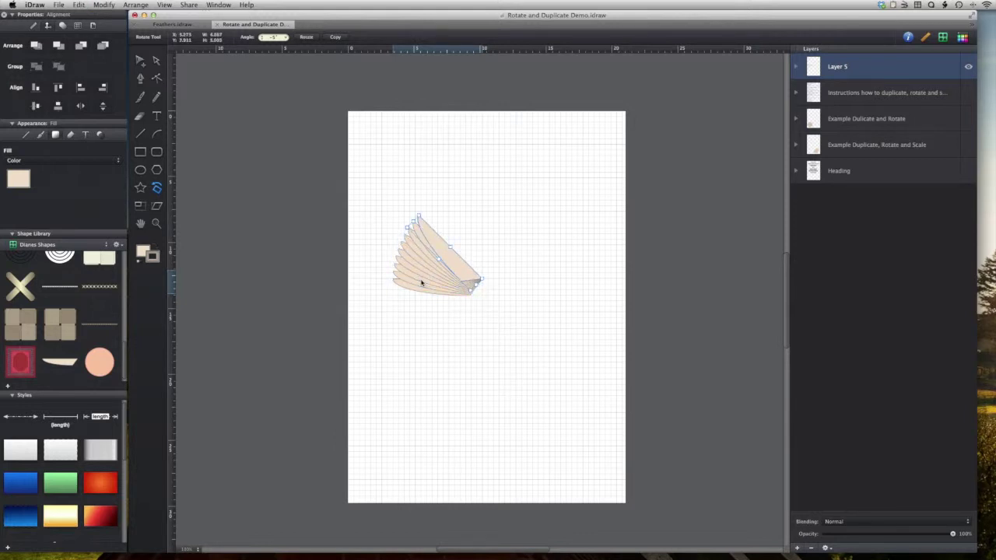
{"action": "key", "text": "super+d"}
{"action": "key", "text": "super+d"}
{"action": "key", "text": "super+d"}
{"action": "key", "text": "super+d"}
{"action": "key", "text": "super+d"}
{"action": "key", "text": "super+d"}
{"action": "key", "text": "super+d"}
{"action": "key", "text": "super+d"}
{"action": "key", "text": "super+d"}
{"action": "key", "text": "super+d"}
{"action": "key", "text": "super+d"}
{"action": "key", "text": "super+d"}
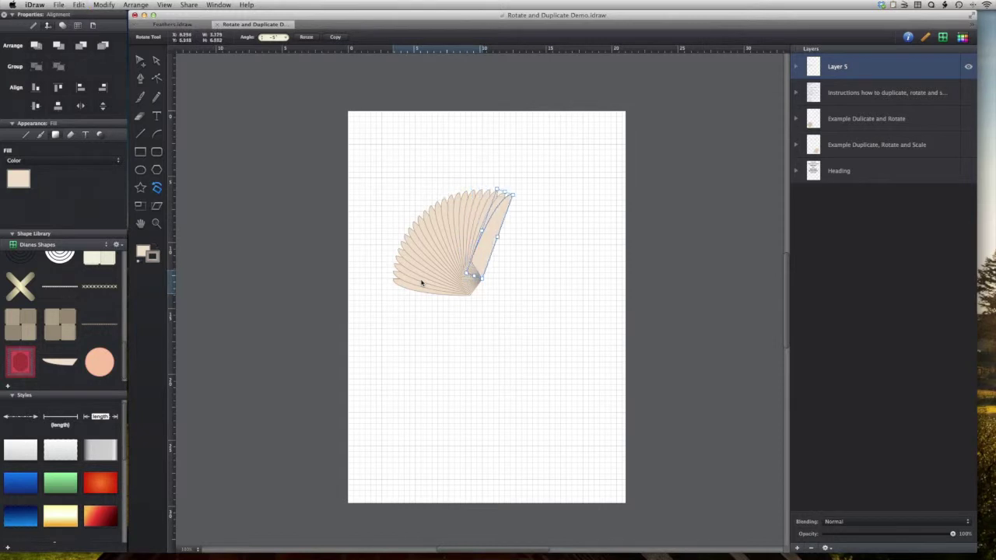
{"action": "key", "text": "super+d"}
{"action": "key", "text": "super+d"}
{"action": "key", "text": "super+d"}
{"action": "key", "text": "super+d"}
{"action": "key", "text": "super+d"}
{"action": "key", "text": "super+d"}
{"action": "key", "text": "super+d"}
{"action": "key", "text": "super+d"}
{"action": "key", "text": "super+d"}
{"action": "key", "text": "super+d"}
{"action": "key", "text": "super+d"}
{"action": "key", "text": "super+d"}
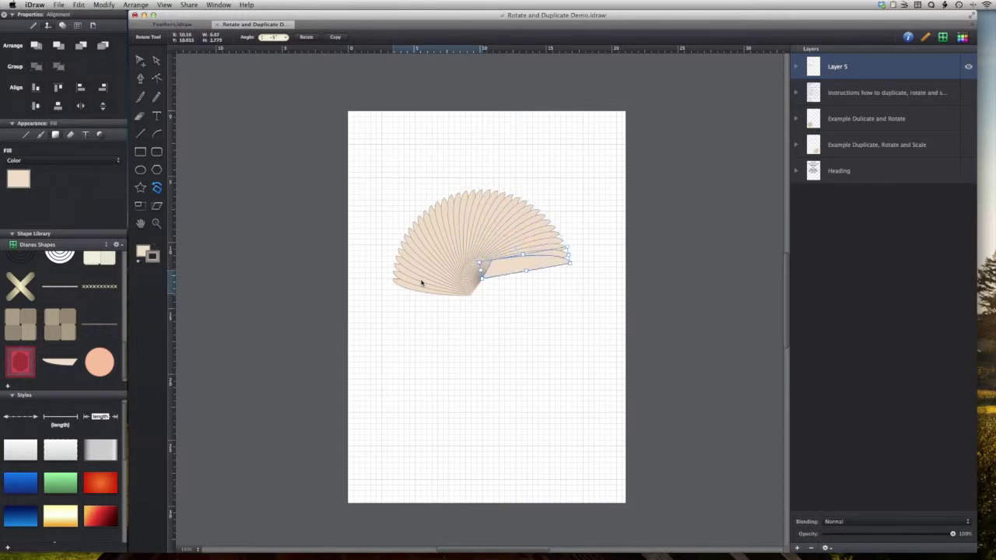
{"action": "key", "text": "super+d"}
{"action": "key", "text": "super+d"}
{"action": "key", "text": "super+d"}
{"action": "key", "text": "super+d"}
{"action": "key", "text": "super+d"}
{"action": "key", "text": "super+d"}
{"action": "key", "text": "super+d"}
{"action": "key", "text": "super+d"}
{"action": "key", "text": "super+d"}
{"action": "key", "text": "super+d"}
{"action": "key", "text": "super+d"}
{"action": "key", "text": "super+d"}
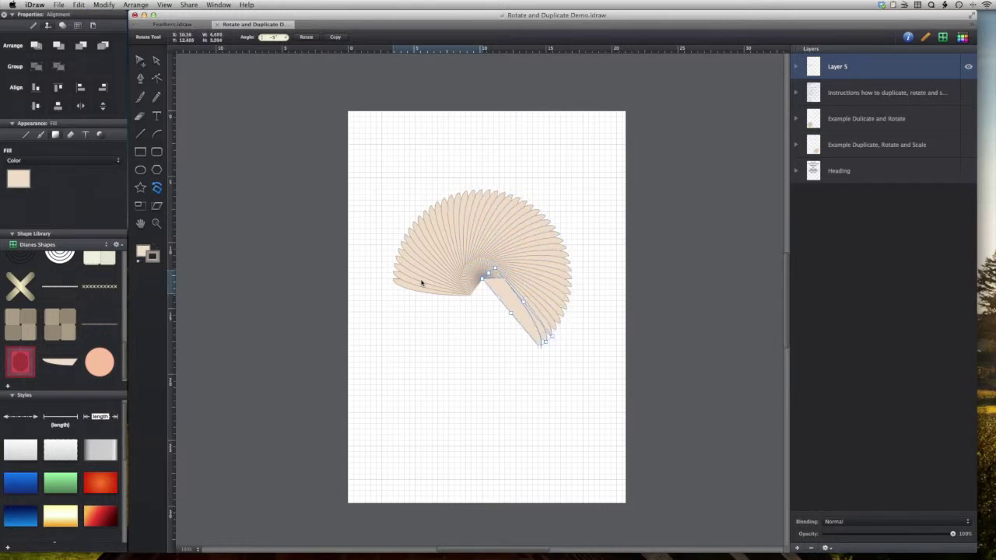
{"action": "key", "text": "super+d"}
{"action": "key", "text": "super+d"}
{"action": "key", "text": "super+d"}
{"action": "key", "text": "super+d"}
{"action": "key", "text": "super+d"}
{"action": "key", "text": "super+d"}
{"action": "key", "text": "super+d"}
{"action": "key", "text": "super+d"}
{"action": "key", "text": "super+d"}
{"action": "key", "text": "super+d"}
{"action": "key", "text": "super+d"}
{"action": "key", "text": "super+d"}
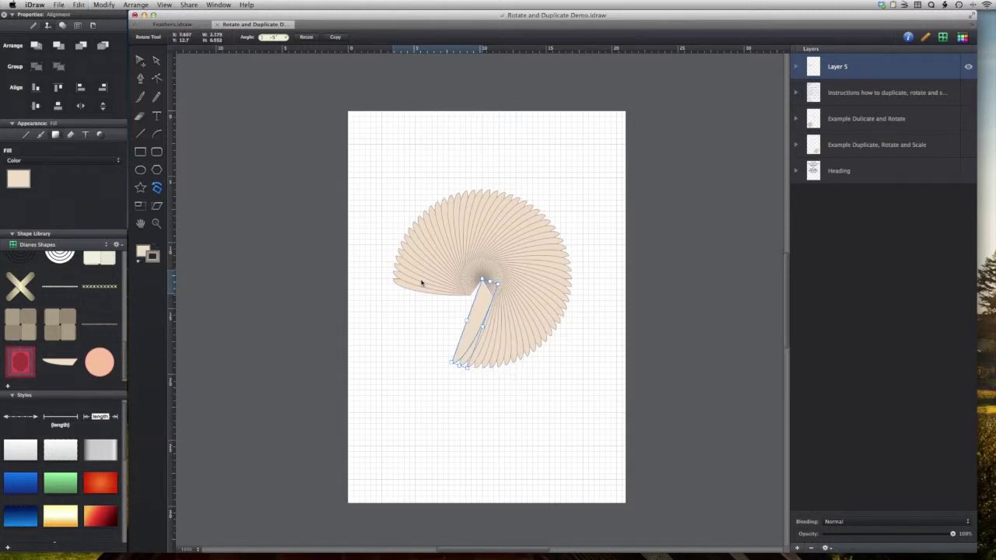
{"action": "key", "text": "super+d"}
{"action": "key", "text": "super+d"}
{"action": "key", "text": "super+d"}
{"action": "key", "text": "super+d"}
{"action": "key", "text": "super+d"}
{"action": "key", "text": "super+d"}
{"action": "key", "text": "super+d"}
{"action": "key", "text": "super+d"}
{"action": "key", "text": "super+d"}
{"action": "key", "text": "super+d"}
{"action": "key", "text": "super+d"}
{"action": "key", "text": "super+d"}
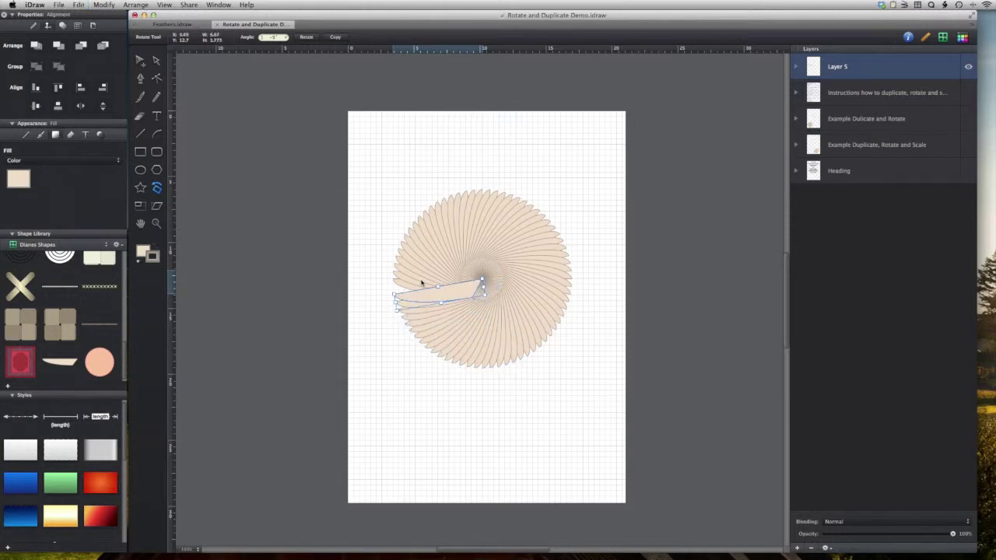
{"action": "key", "text": "super+d"}
{"action": "key", "text": "super+d"}
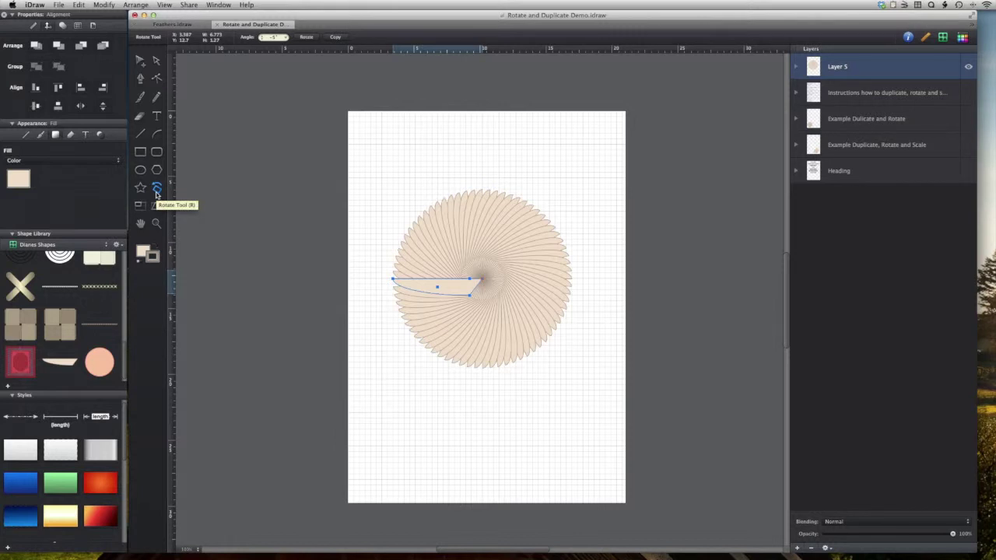
Deselect the blade, add Layer 6 above Layer 5, and hide Layer 5's circular fan.
{"action": "left_click", "coordinate": [156, 62]}
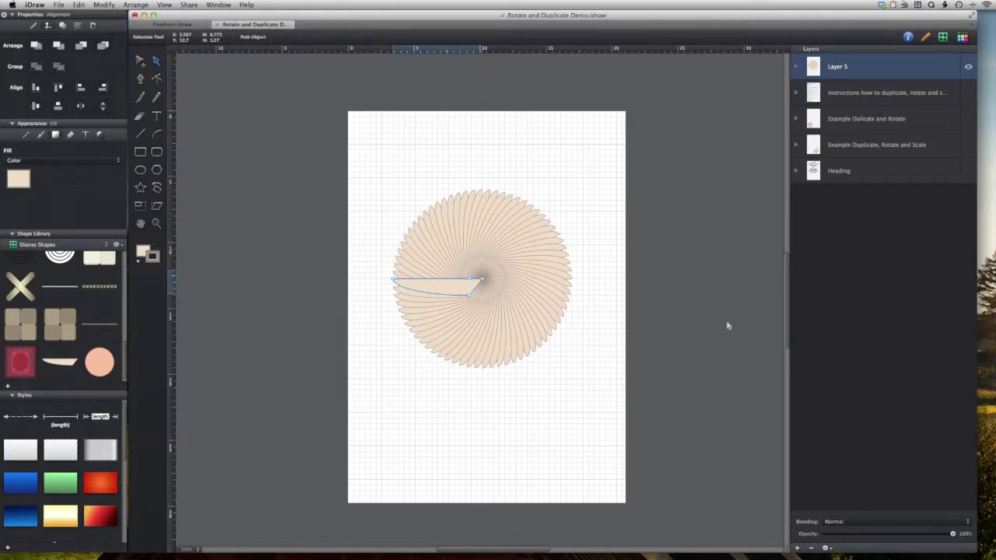
{"action": "left_click", "coordinate": [680, 300]}
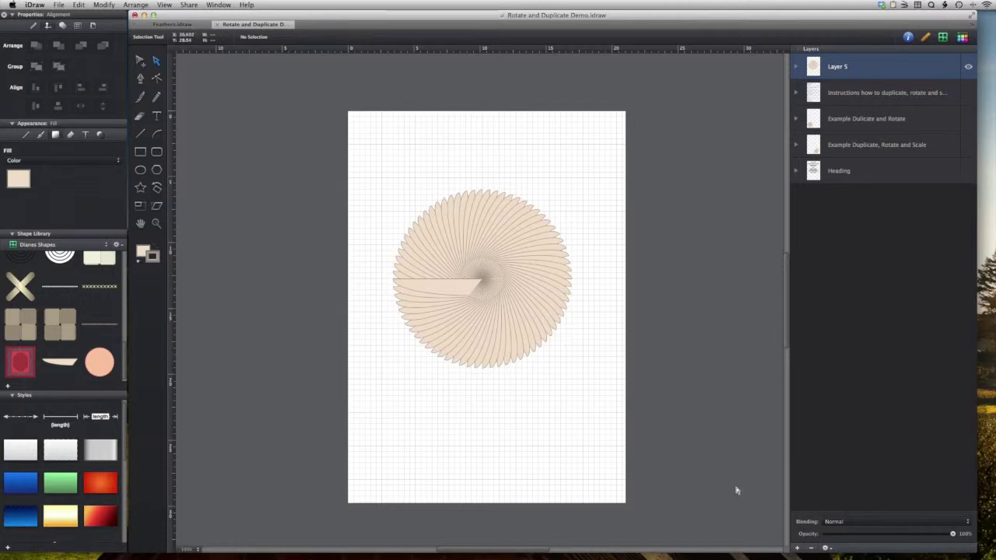
{"action": "left_click", "coordinate": [796, 548]}
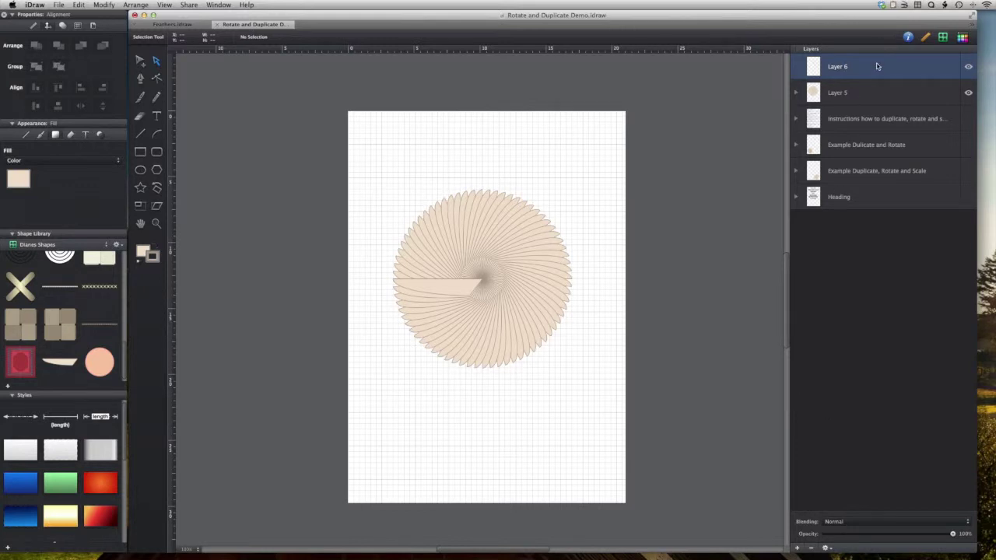
{"action": "left_click", "coordinate": [968, 93]}
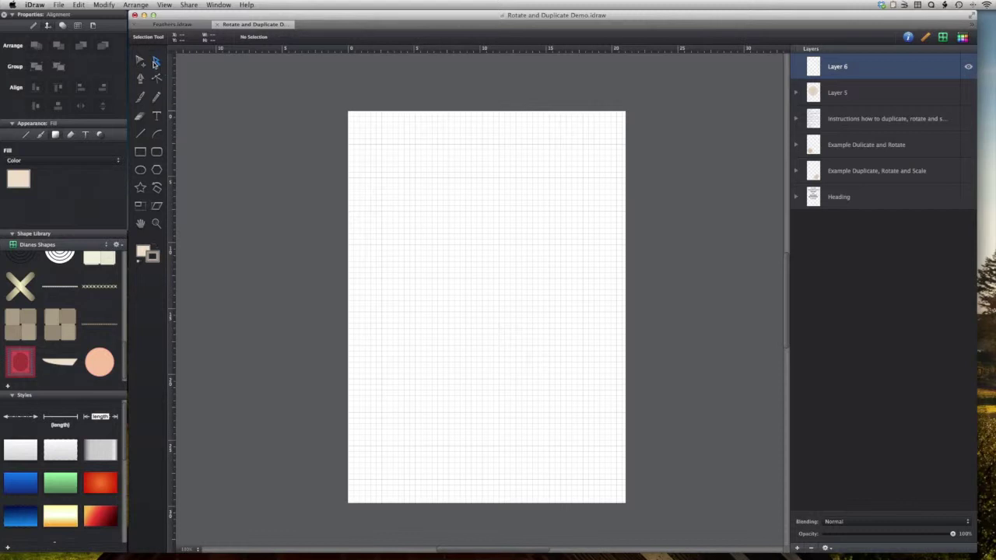
Place the tan blade on Layer 6 and stack a Cmd+D duplicate exactly over it.
{"action": "left_click", "coordinate": [51, 366]}
{"action": "left_click_drag", "start_coordinate": [146, 366], "coordinate": [438, 292]}
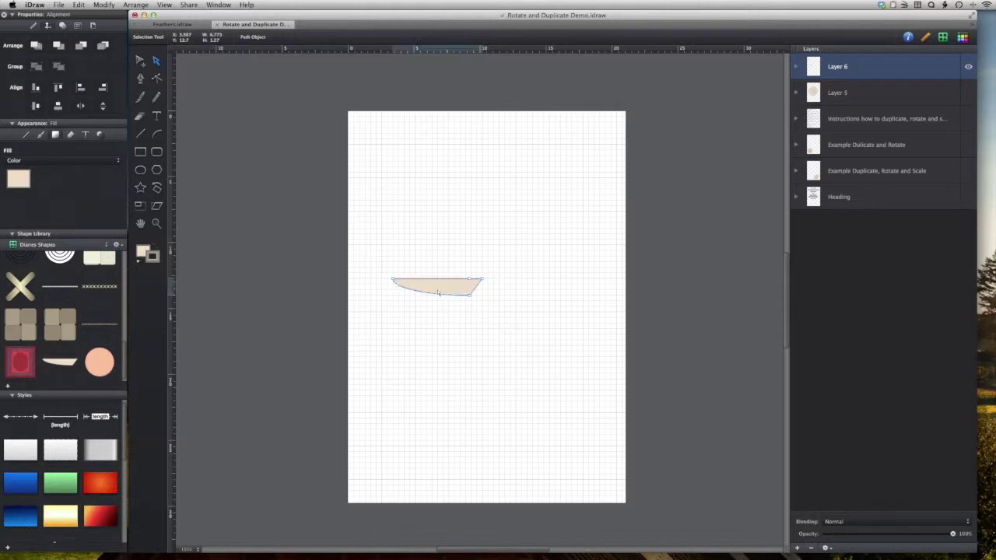
{"action": "key", "text": "super+d"}
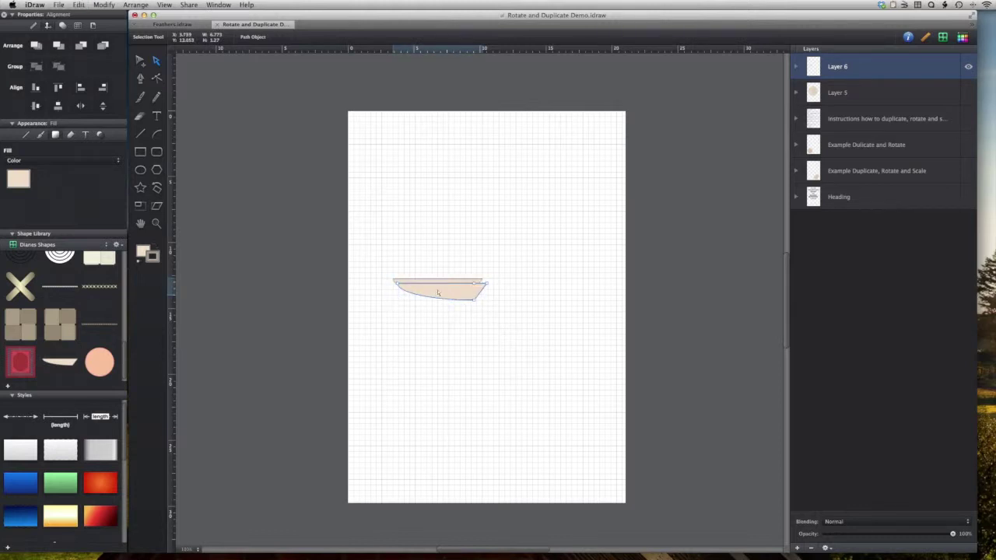
{"action": "left_click_drag", "start_coordinate": [438, 292], "coordinate": [440, 294]}
{"action": "left_click_drag", "start_coordinate": [438, 293], "coordinate": [435, 288]}
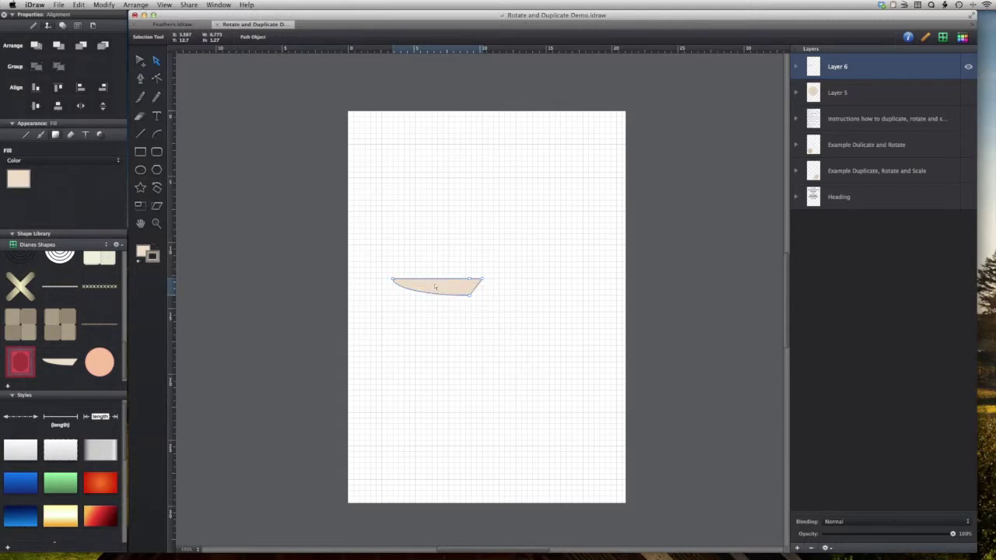
{"action": "left_click", "coordinate": [159, 191]}
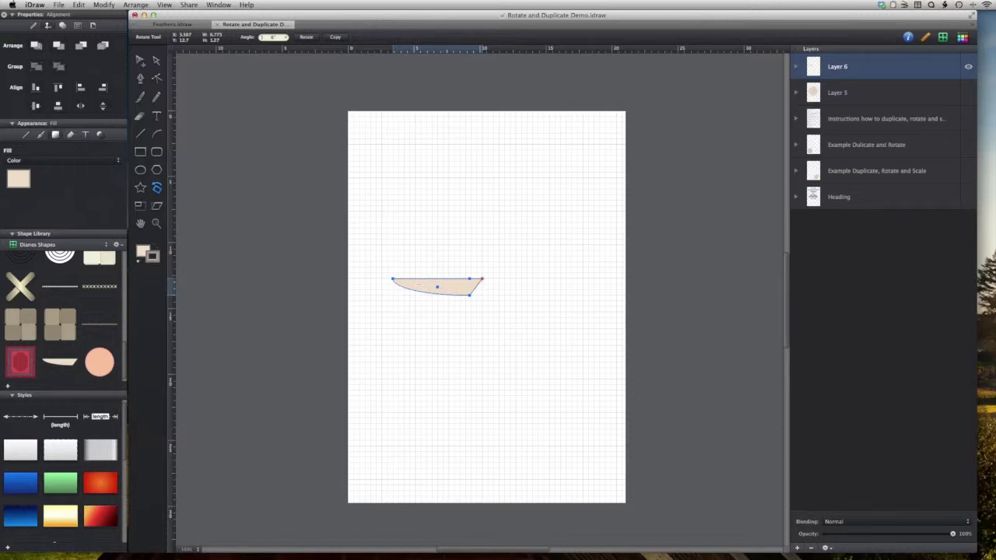
Tilt the top blade copy about -4° so it fans upward from the original.
{"action": "left_click_drag", "start_coordinate": [437, 288], "coordinate": [438, 291]}
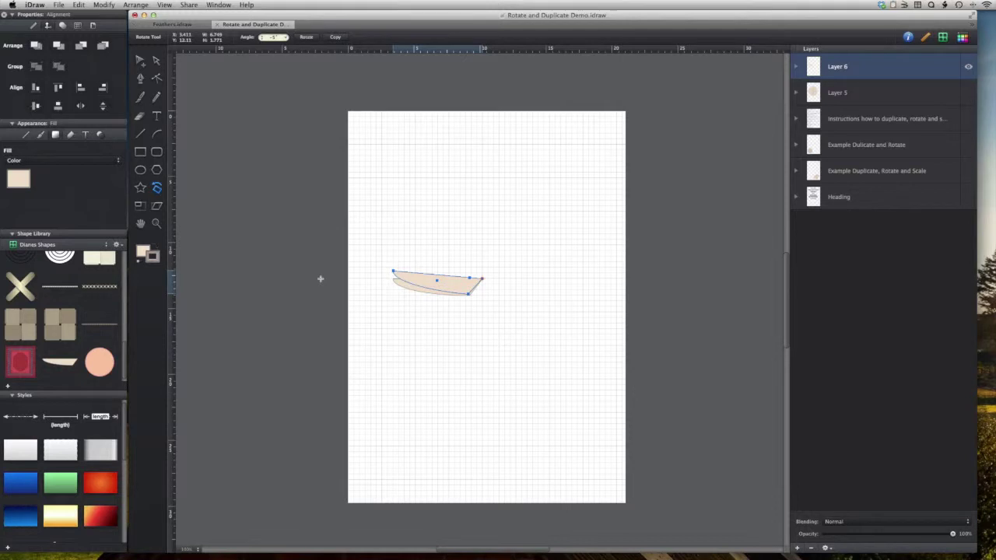
{"action": "left_click", "coordinate": [139, 207]}
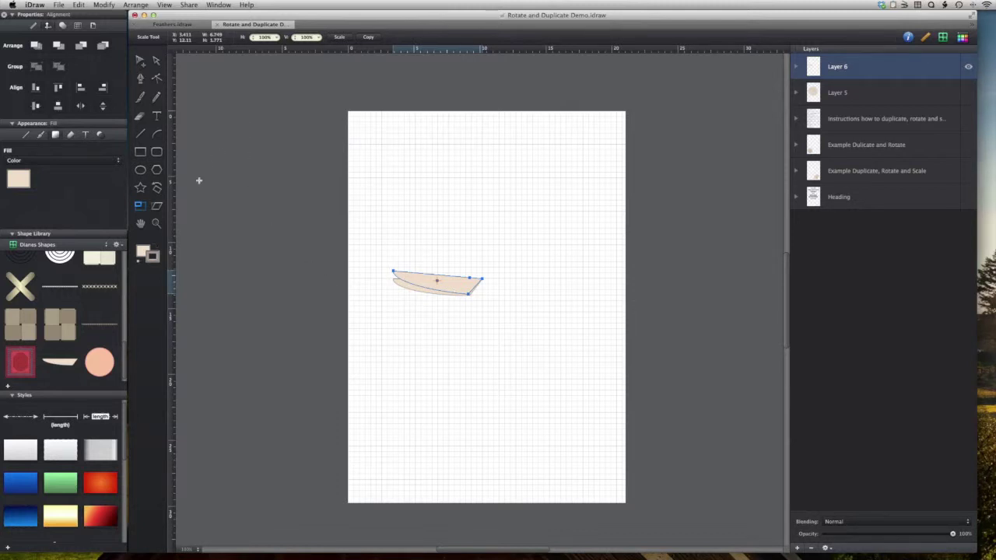
Scale the tilted blade copy to 98% horizontally and 98% vertically.
{"action": "left_click", "coordinate": [266, 38]}
{"action": "type", "text": "98"}
{"action": "left_click", "coordinate": [306, 37]}
{"action": "type", "text": "98"}
{"action": "left_click", "coordinate": [337, 38]}
{"action": "left_click", "coordinate": [337, 38]}
Repeat duplicate, rotate and shrink four times with Cmd+D to curl smaller blades into a spiral.
{"action": "key", "text": "super+d"}
{"action": "key", "text": "super+d"}
{"action": "key", "text": "super+d"}
{"action": "key", "text": "super+d"}
{"action": "key", "text": "super+d"}
{"action": "key", "text": "super+d"}
{"action": "key", "text": "super+d"}
{"action": "key", "text": "super+d"}
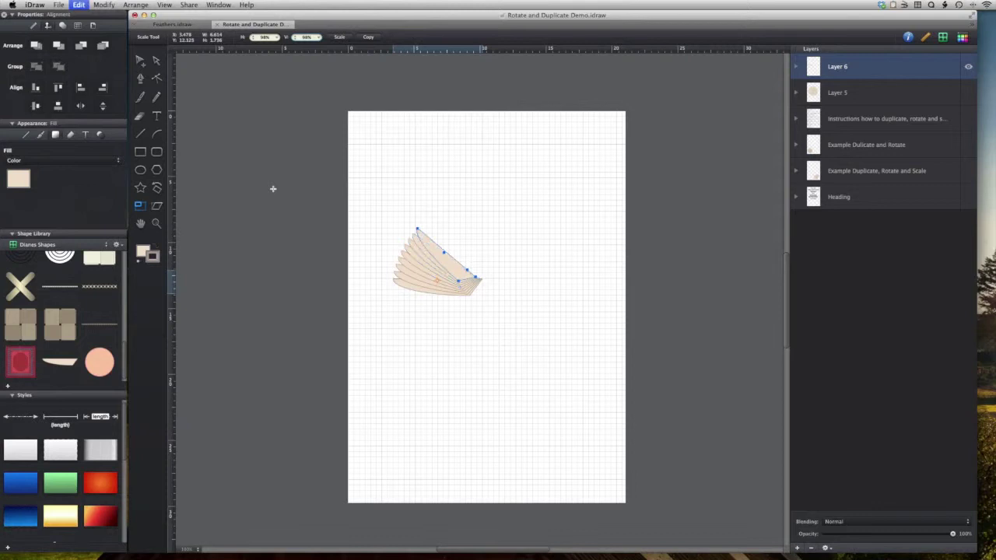
{"action": "key", "text": "super+d"}
{"action": "key", "text": "super+d"}
{"action": "key", "text": "super+d"}
{"action": "key", "text": "super+d"}
{"action": "key", "text": "super+d"}
{"action": "key", "text": "super+d"}
{"action": "key", "text": "super+d"}
{"action": "key", "text": "super+d"}
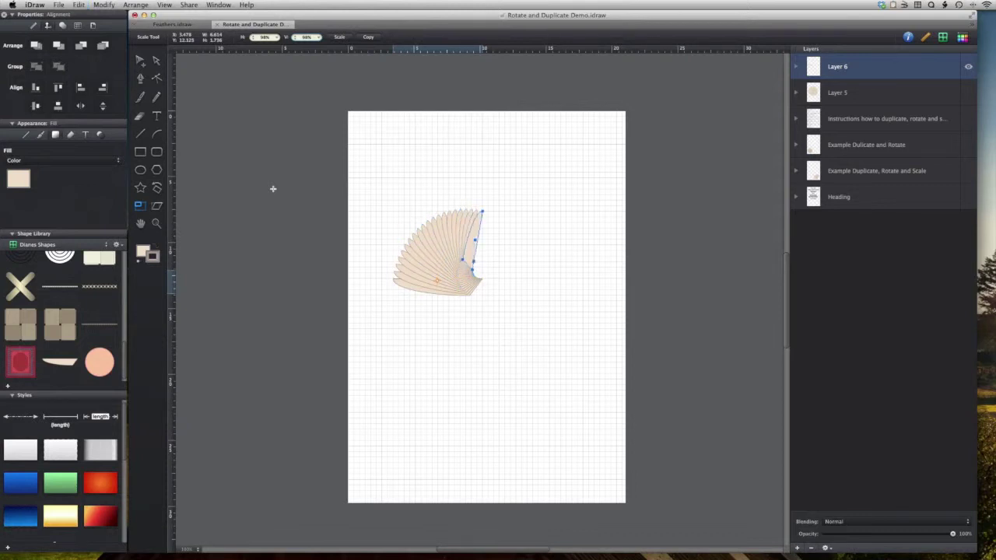
{"action": "key", "text": "super+d"}
{"action": "key", "text": "super+d"}
{"action": "key", "text": "super+d"}
{"action": "key", "text": "super+d"}
{"action": "key", "text": "super+d"}
{"action": "key", "text": "super+d"}
{"action": "key", "text": "super+d"}
{"action": "key", "text": "super+d"}
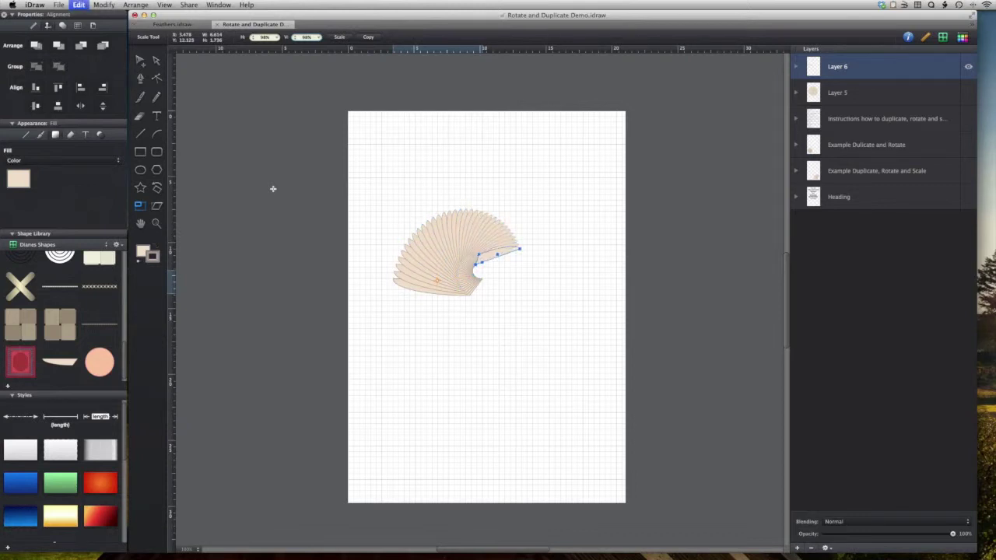
{"action": "key", "text": "super+d"}
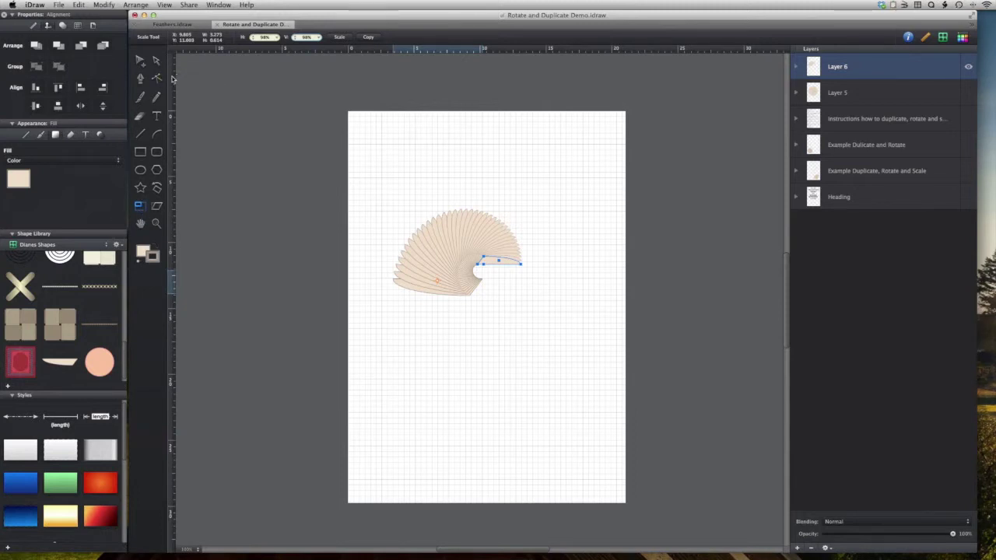
Deselect, marquee-select all spiral fan blades, and bring up their context menu.
{"action": "left_click", "coordinate": [156, 60]}
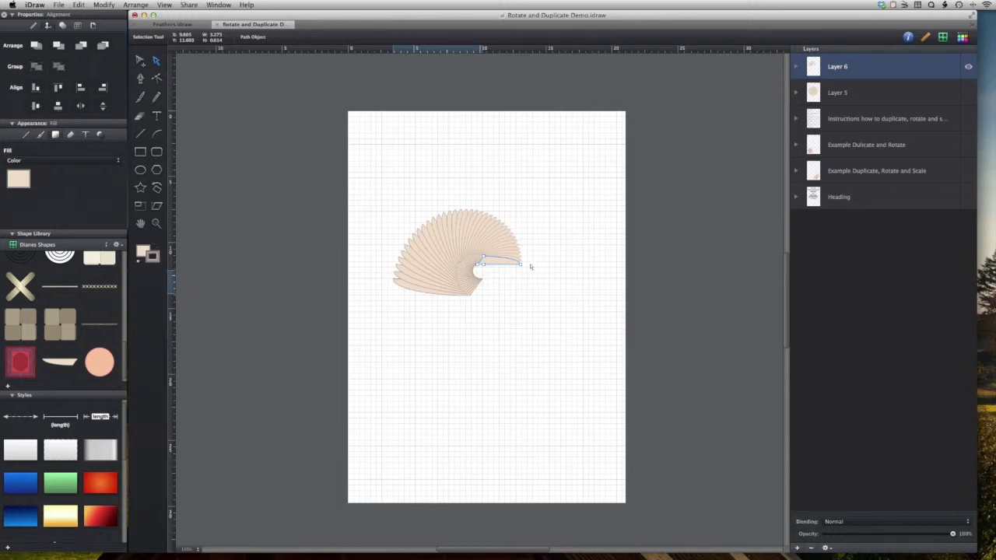
{"action": "left_click", "coordinate": [721, 278]}
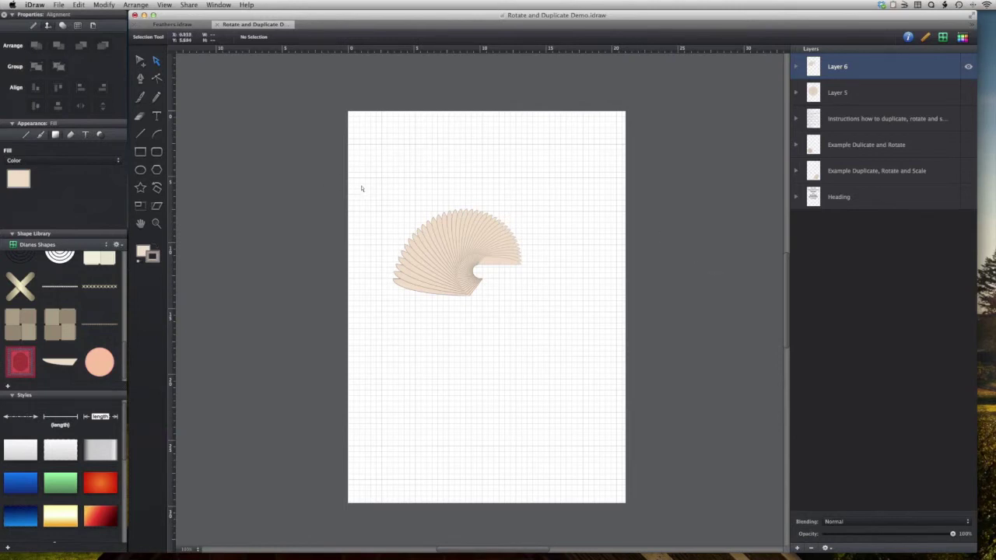
{"action": "left_click_drag", "start_coordinate": [370, 188], "coordinate": [535, 334]}
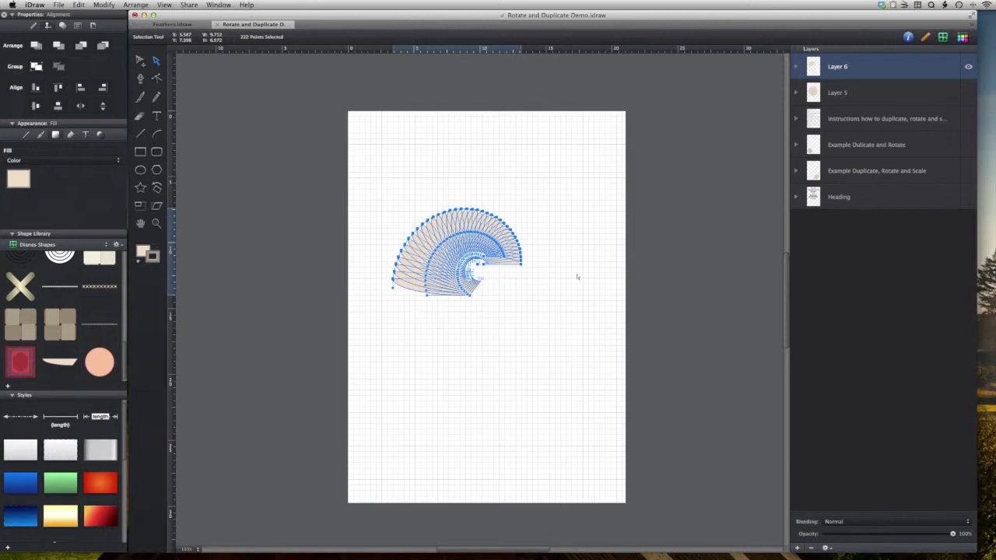
{"action": "right_click", "coordinate": [437, 247]}
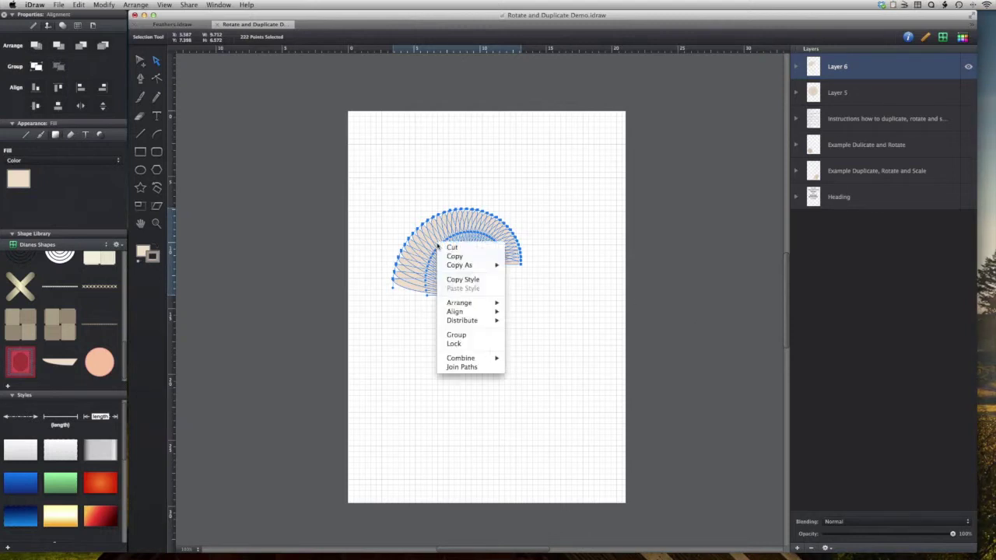
Union the selected spiral fan blades into one jagged-edged tan shape and deselect it.
{"action": "mouse_move", "coordinate": [469, 361]}
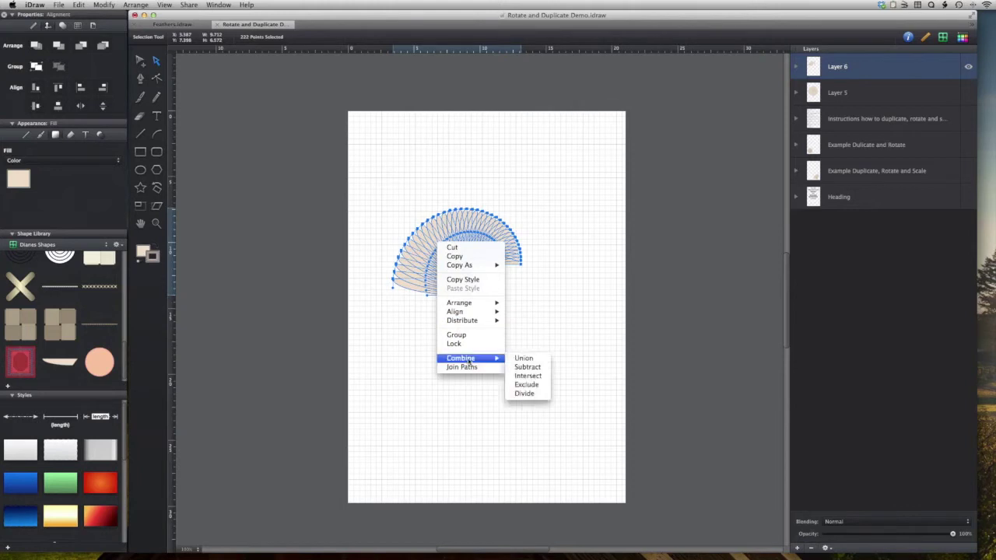
{"action": "left_click", "coordinate": [522, 358]}
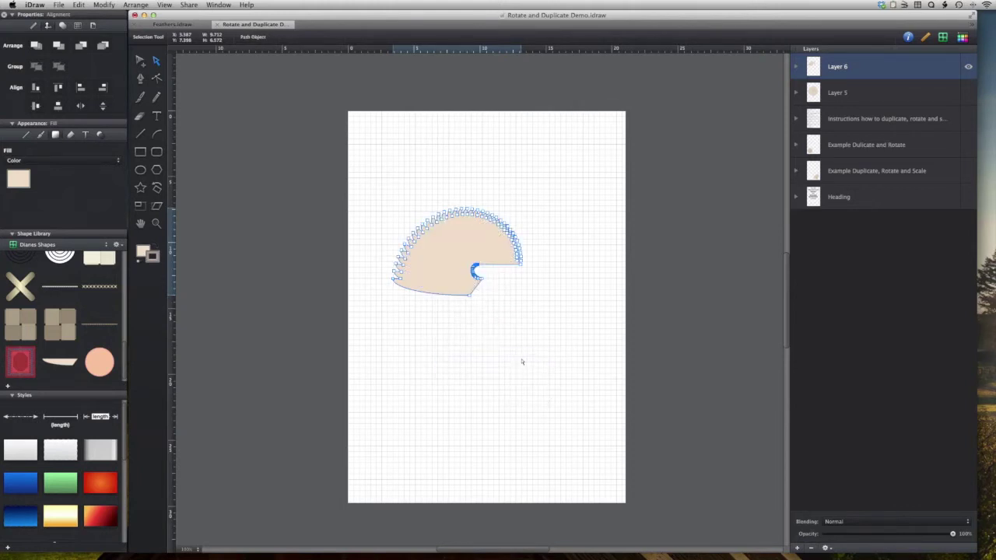
{"action": "left_click", "coordinate": [557, 335]}
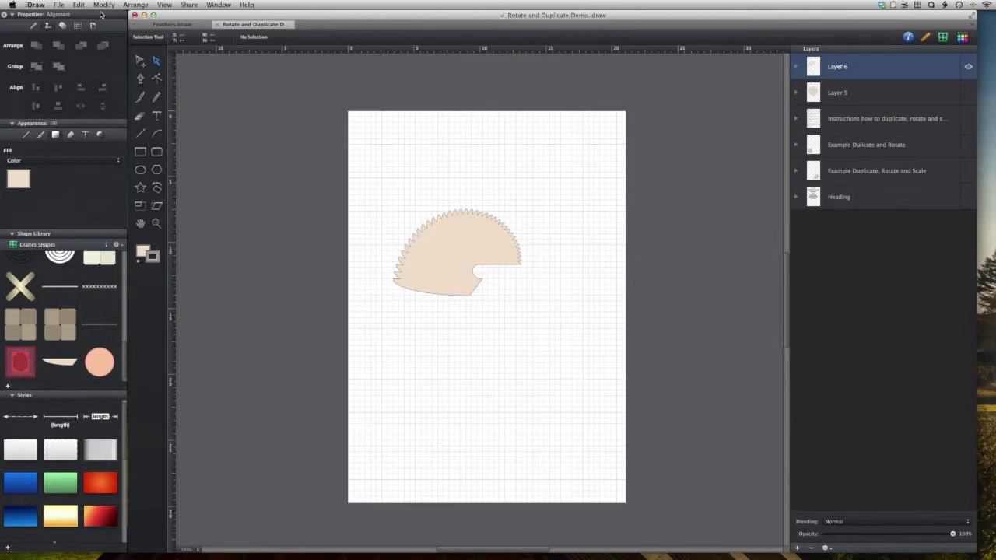
Undo Combine to restore the separate shrinking spiral blades, then clear the selection.
{"action": "left_click", "coordinate": [78, 4]}
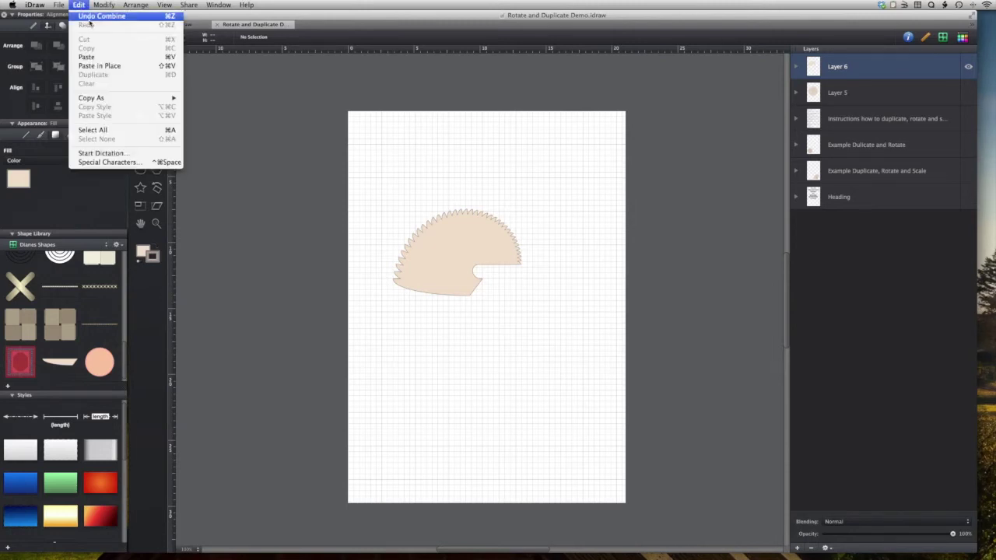
{"action": "left_click", "coordinate": [90, 20]}
{"action": "left_click", "coordinate": [419, 360]}
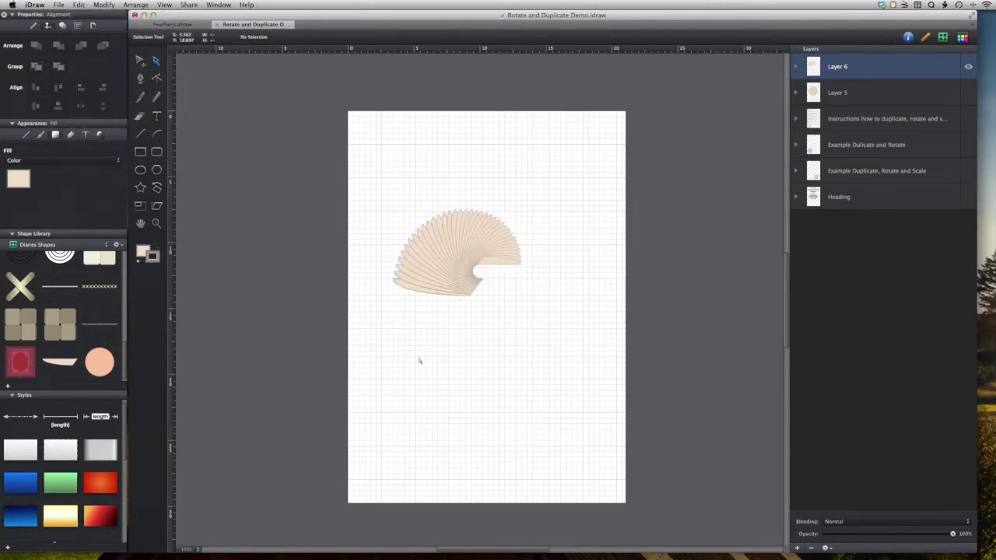